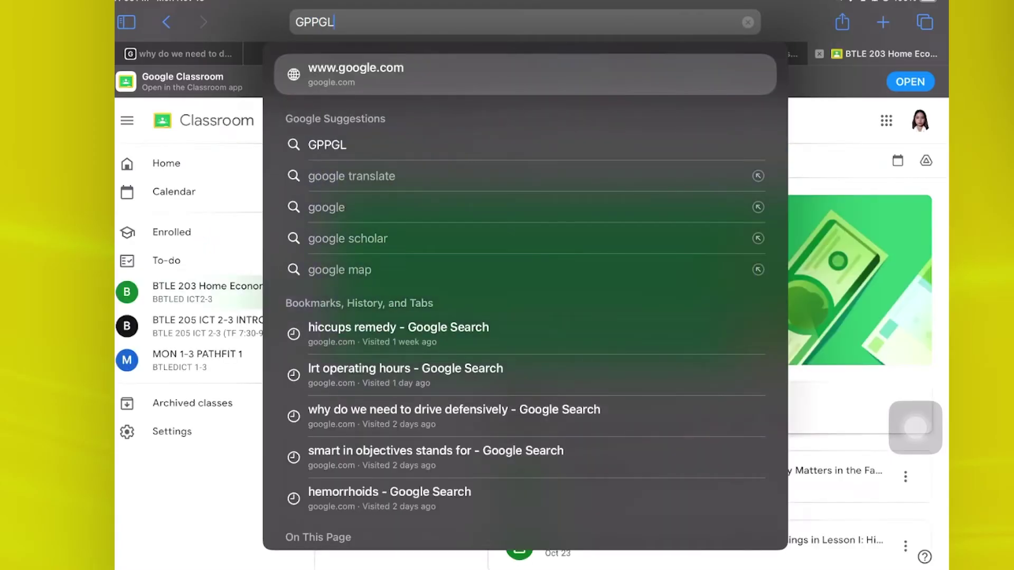
text(EPLA)
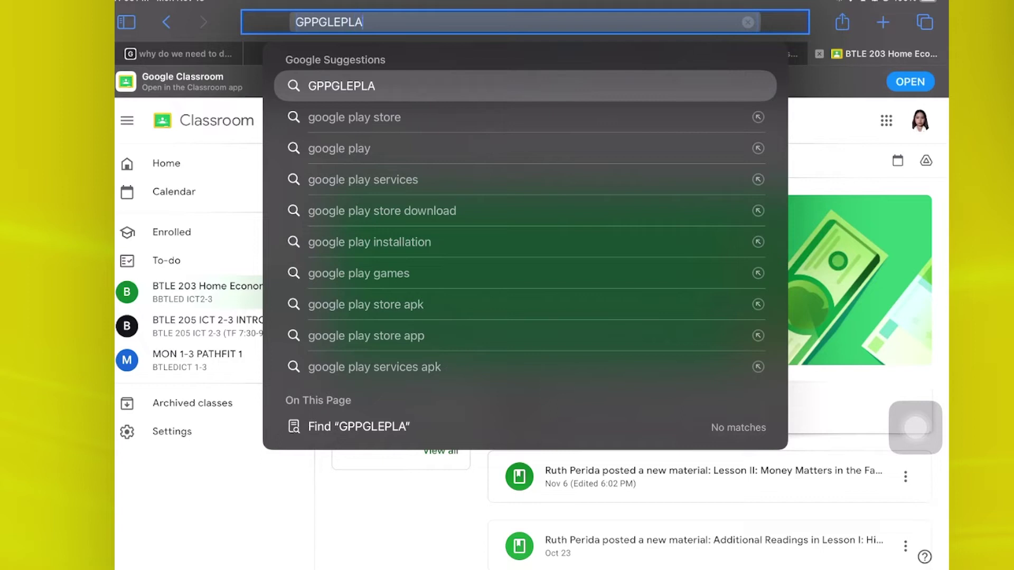
text(Y)
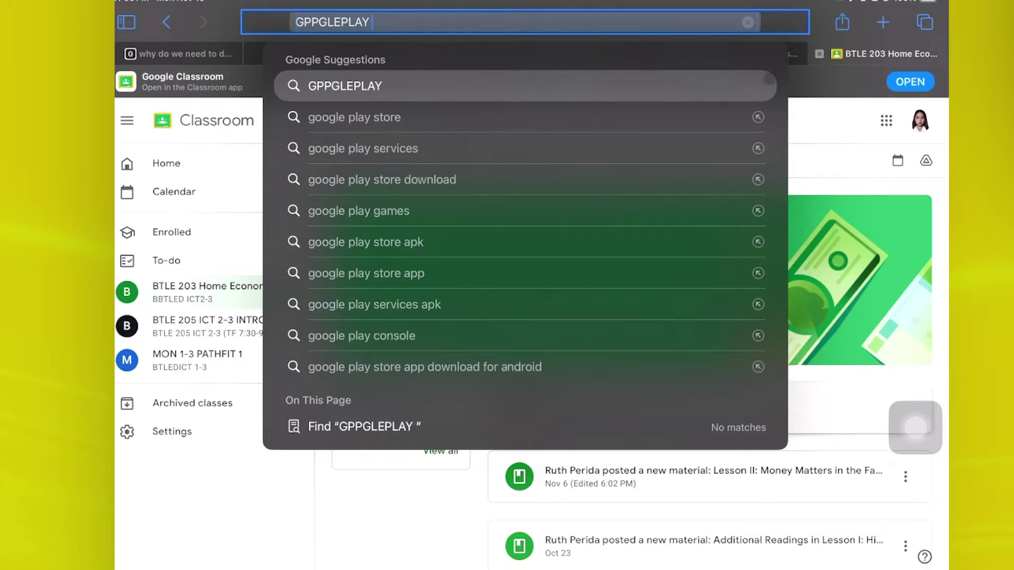
- Pick the 'google play store' suggestion to run the Google search
key(Down)
key(Return)
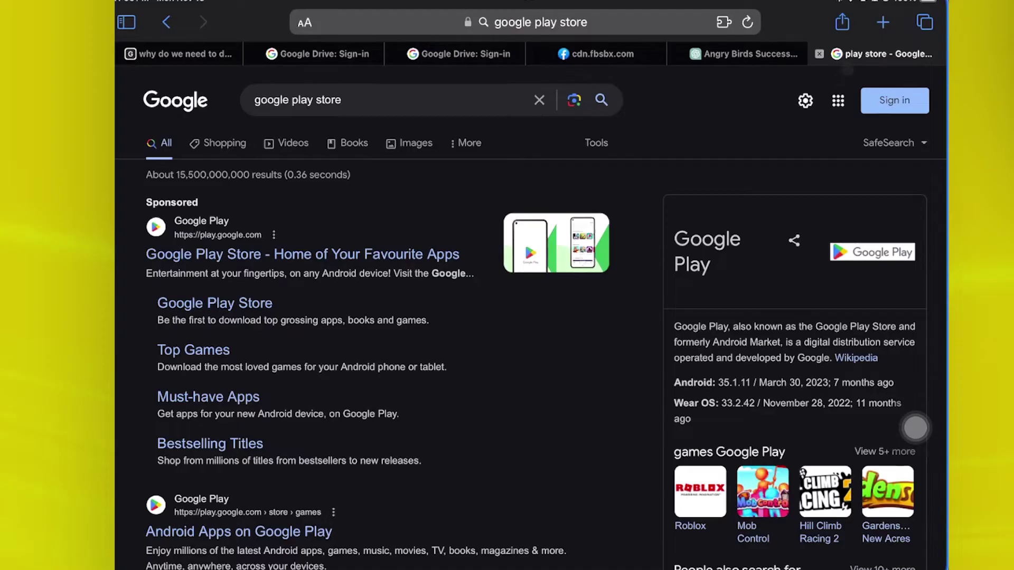
scroll(915, 427, down, 5)
scroll(915, 428, down, 1)
scroll(915, 428, down, 3)
scroll(915, 428, down, 2)
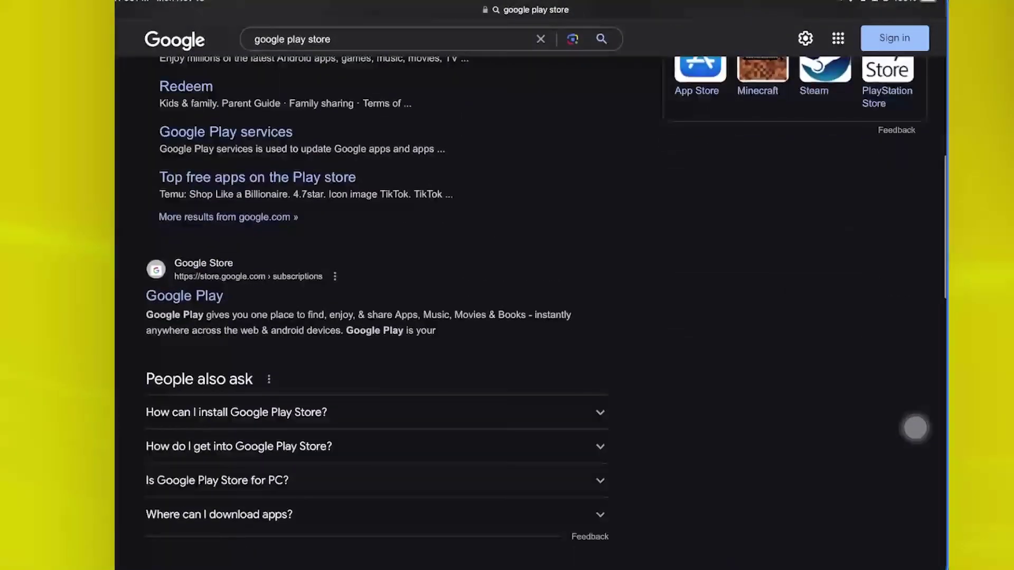
scroll(915, 428, down, 4)
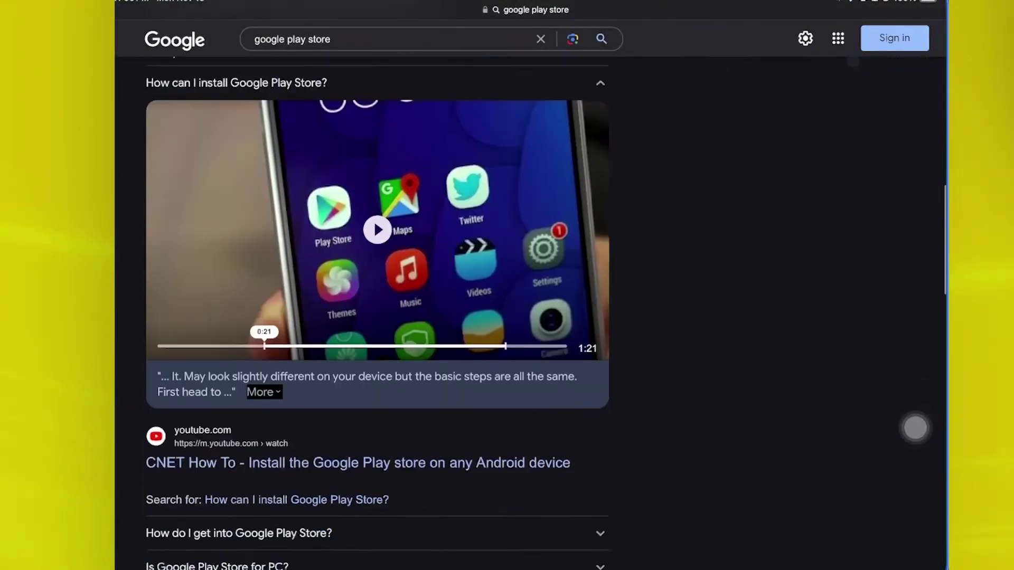
scroll(915, 428, down, 1)
scroll(915, 429, down, 1)
scroll(914, 428, down, 2)
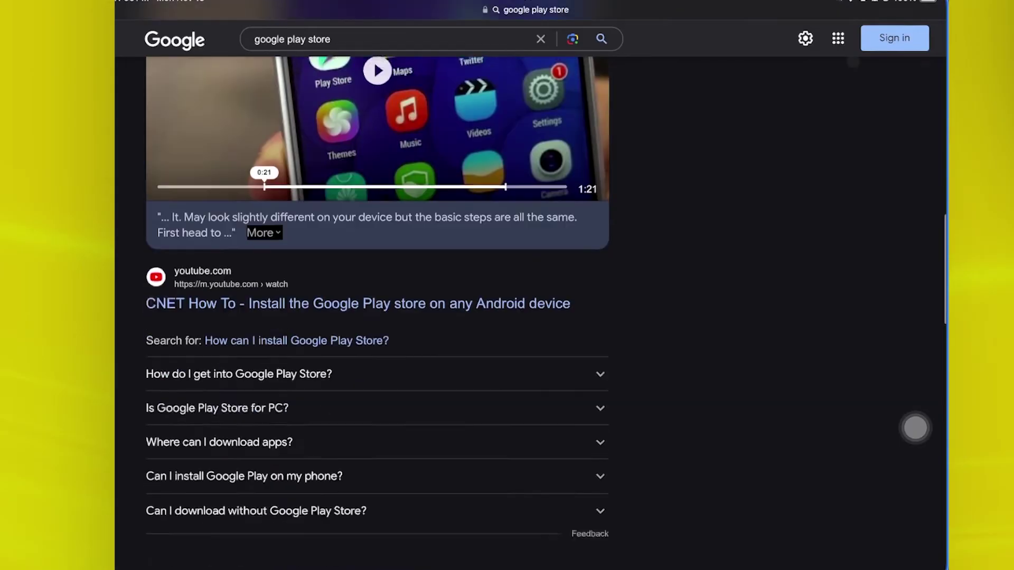
scroll(915, 428, down, 5)
scroll(915, 428, down, 3)
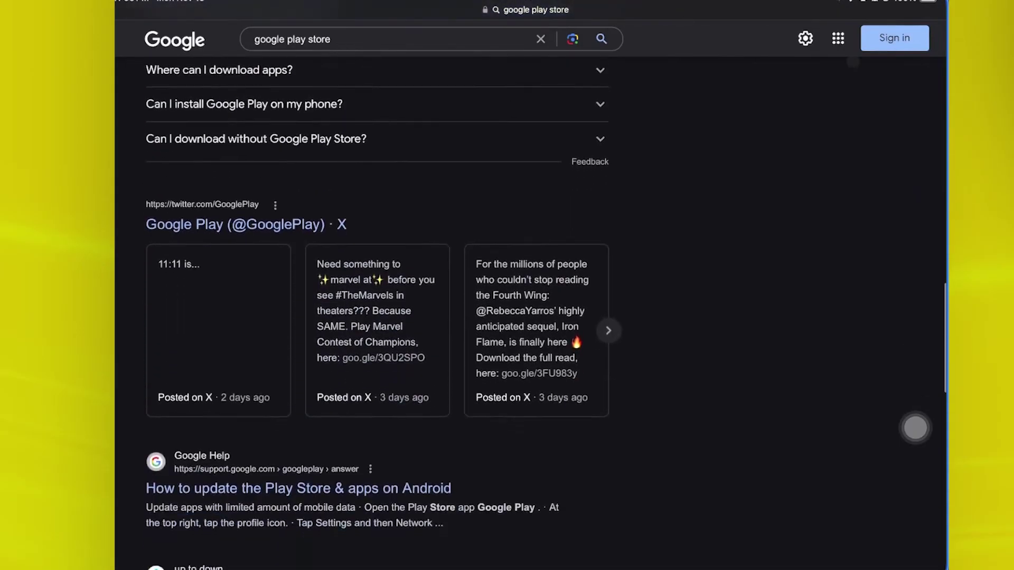
scroll(914, 428, down, 2)
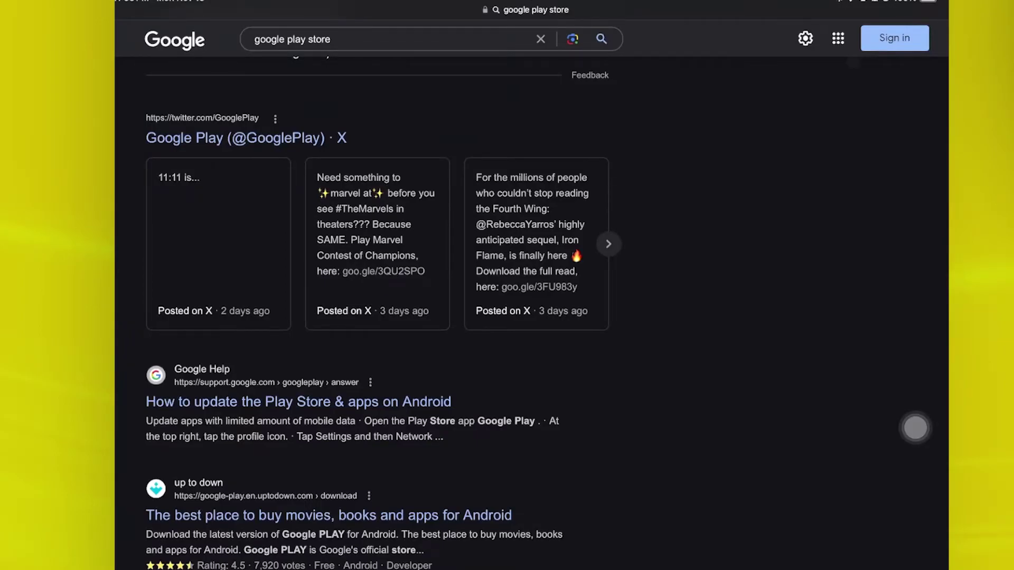
- Leave the Google Play Store results for the iPad home screen
key(super+h)
scroll(915, 428, down, 2)
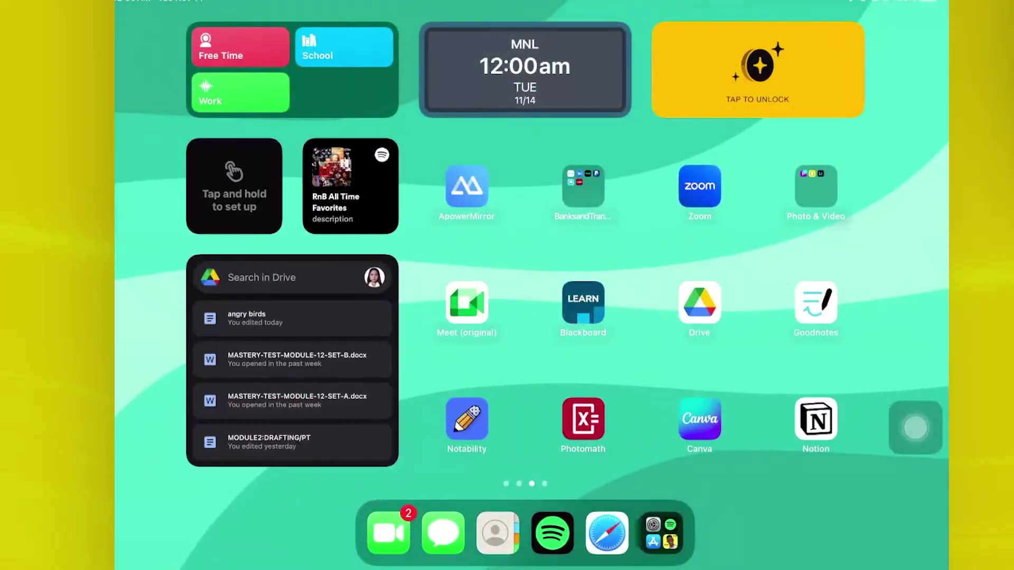
scroll(915, 428, up, 1)
scroll(915, 428, up, 1)
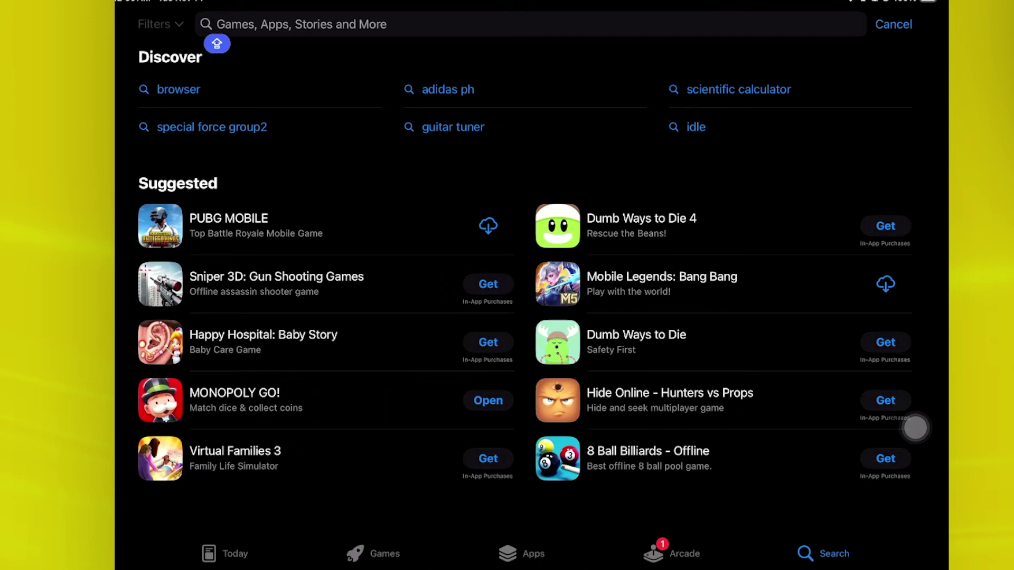
- Open the app switcher, then dismiss it to return to the first home screen page
double_click(915, 427)
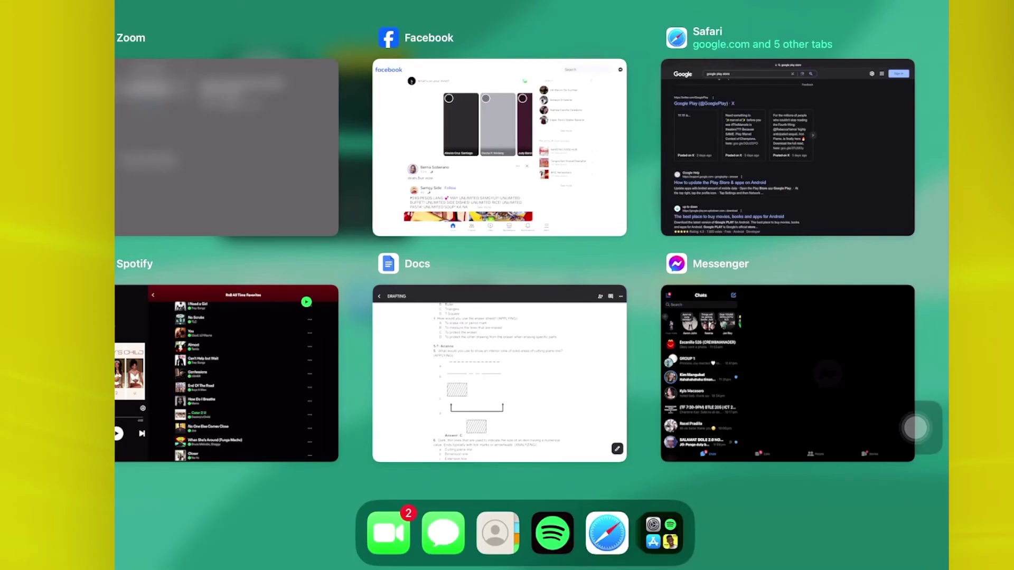
click(915, 428)
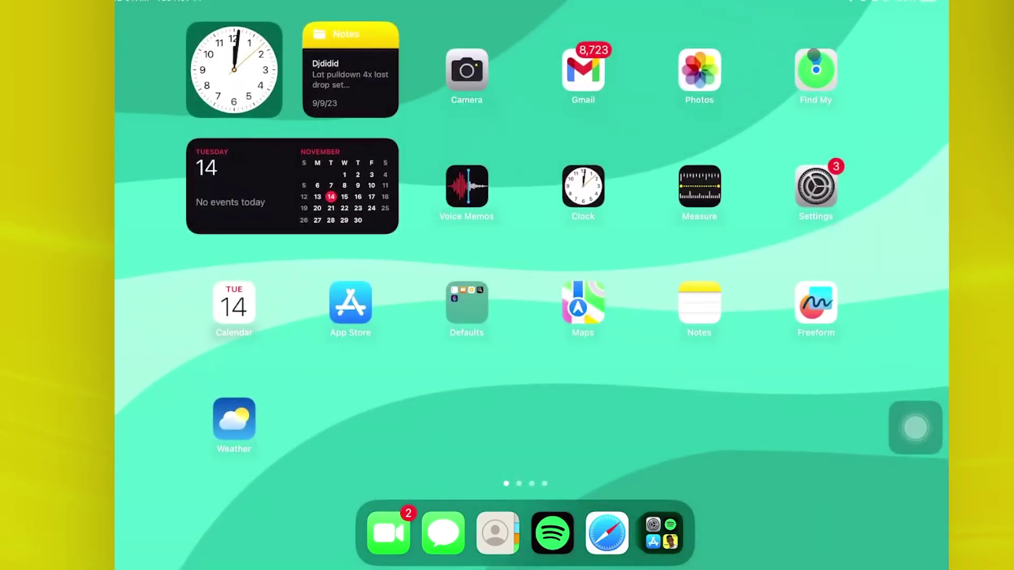
scroll(915, 428, right, 5)
scroll(915, 428, right, 5)
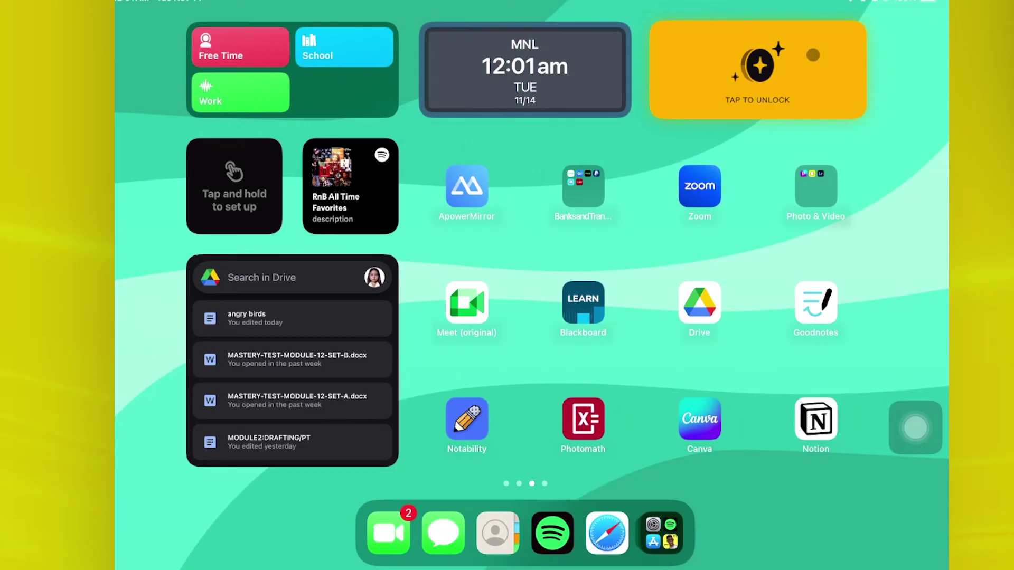
scroll(813, 55, left, 5)
scroll(813, 54, left, 5)
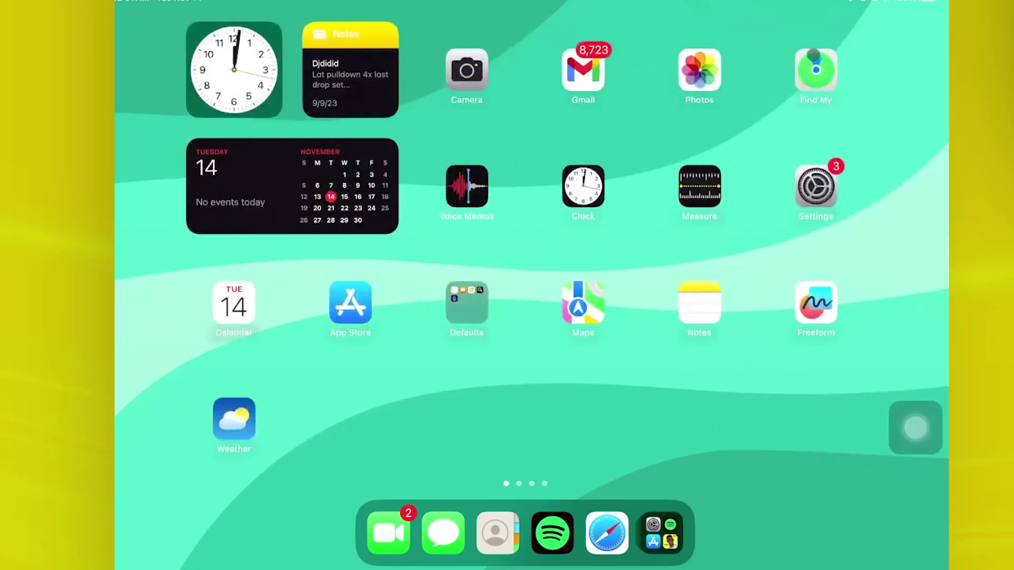